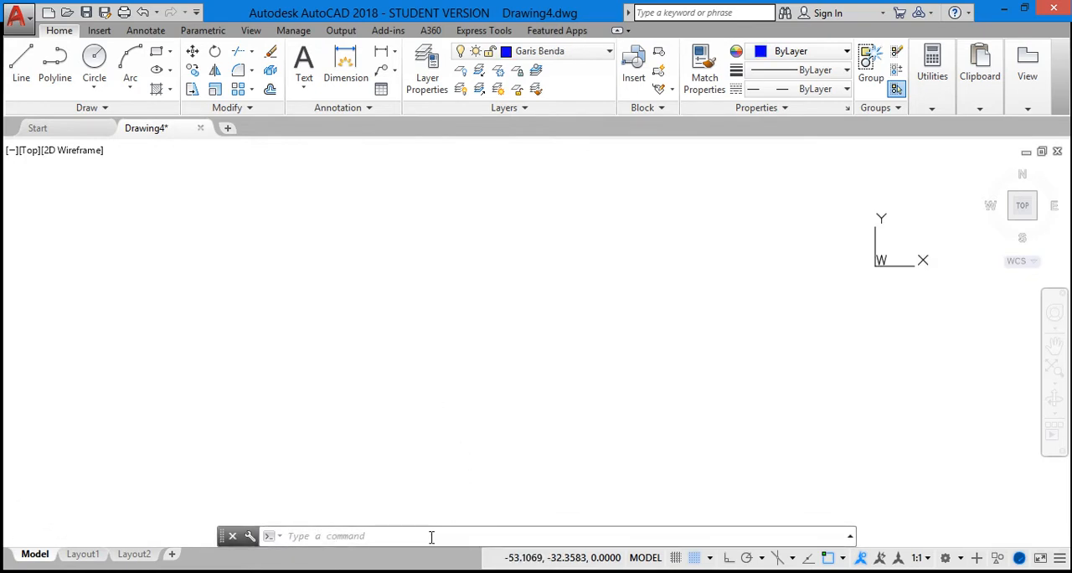
Draw a line from the origin 0,0 to the absolute coordinate 10,10.
click(431, 536)
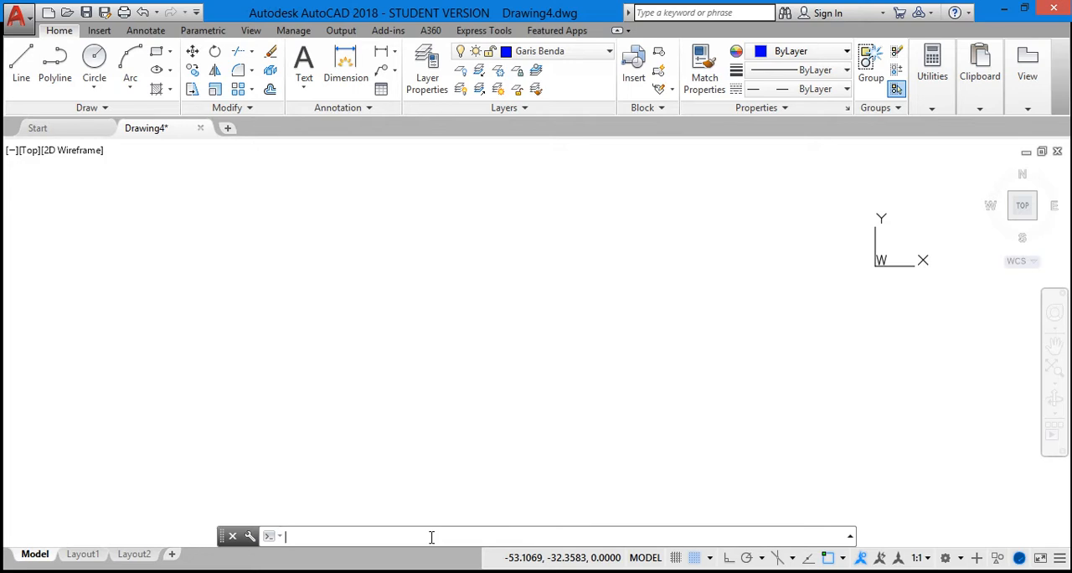
text(LI)
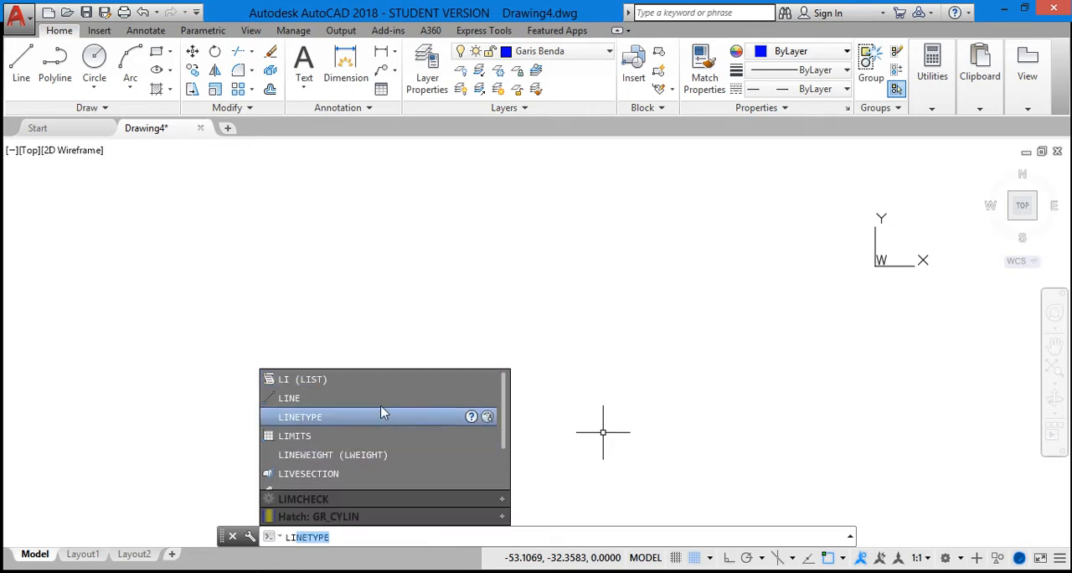
click(433, 398)
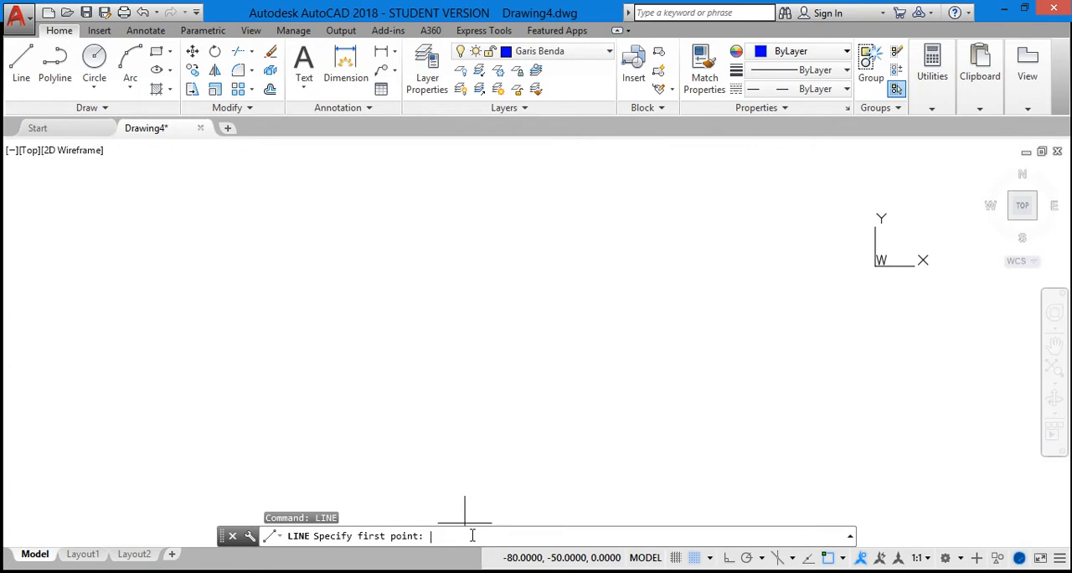
text(0,0)
key(Return)
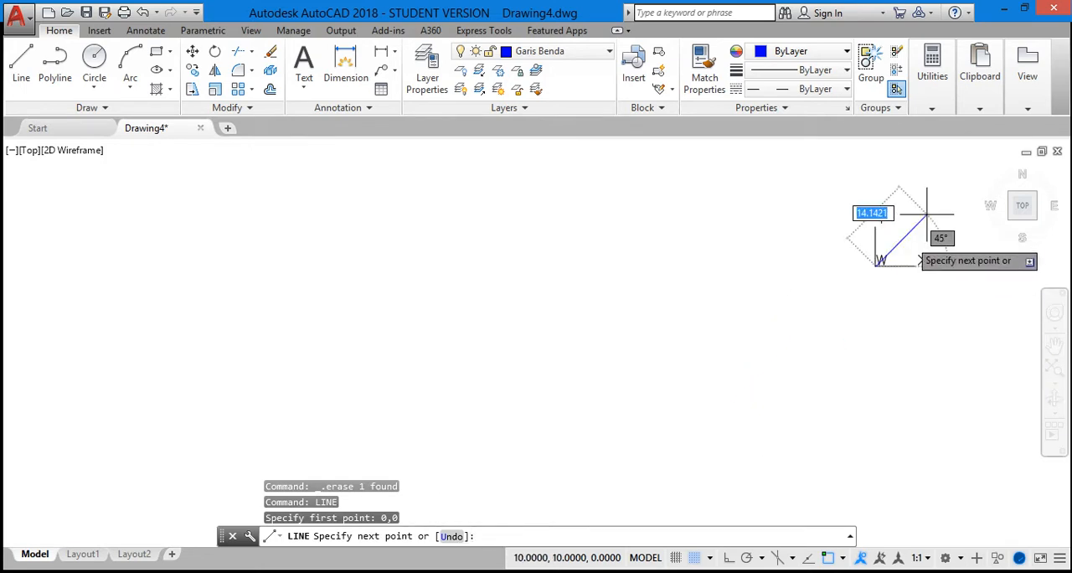
scroll(927, 213, up, 2)
scroll(924, 211, up, 3)
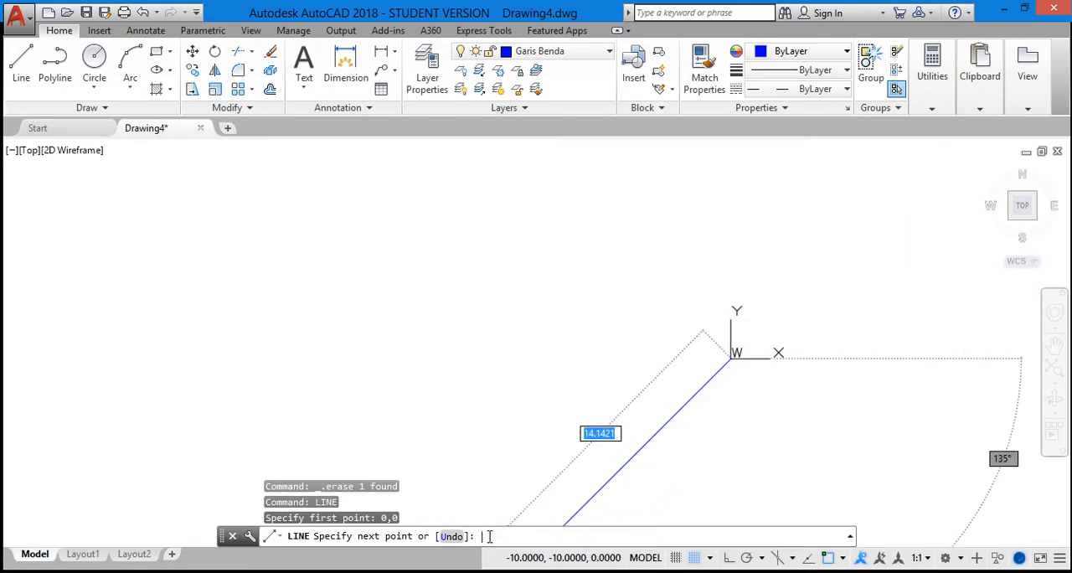
text(10)
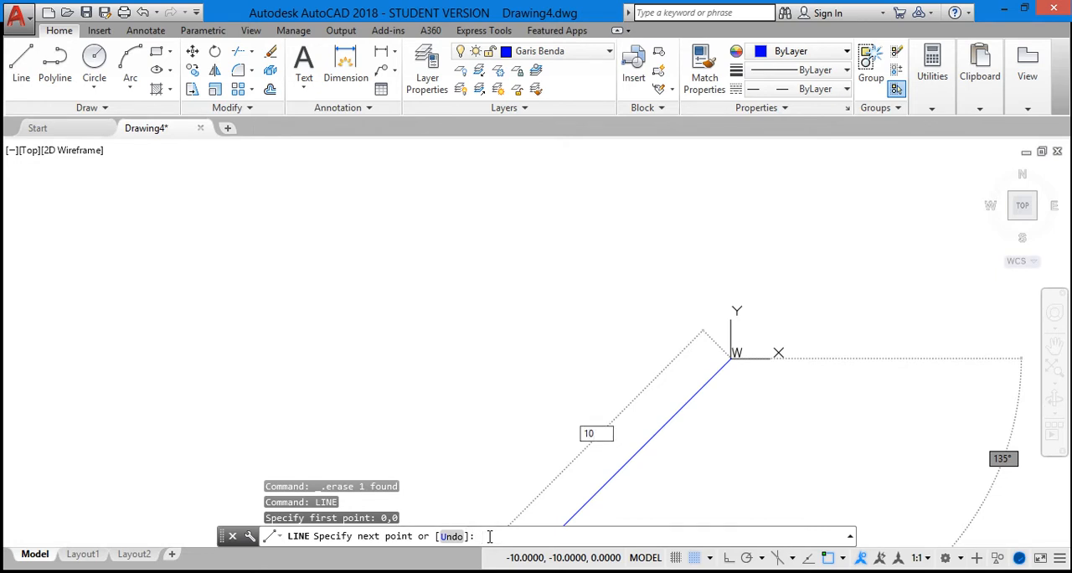
click(489, 536)
text(10)
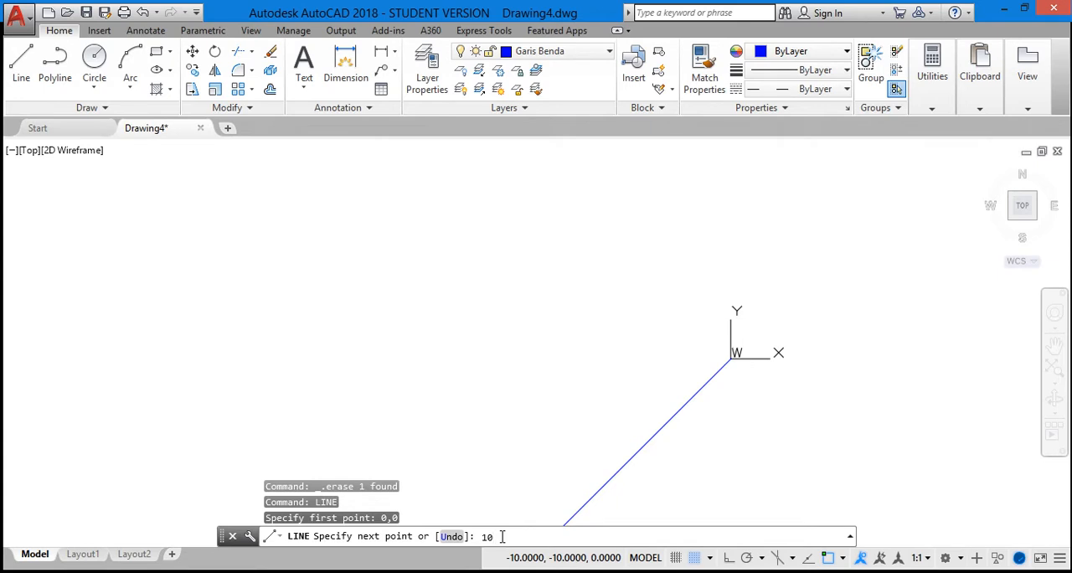
key(BackSpace)
key(BackSpace)
text(10,10)
key(Return)
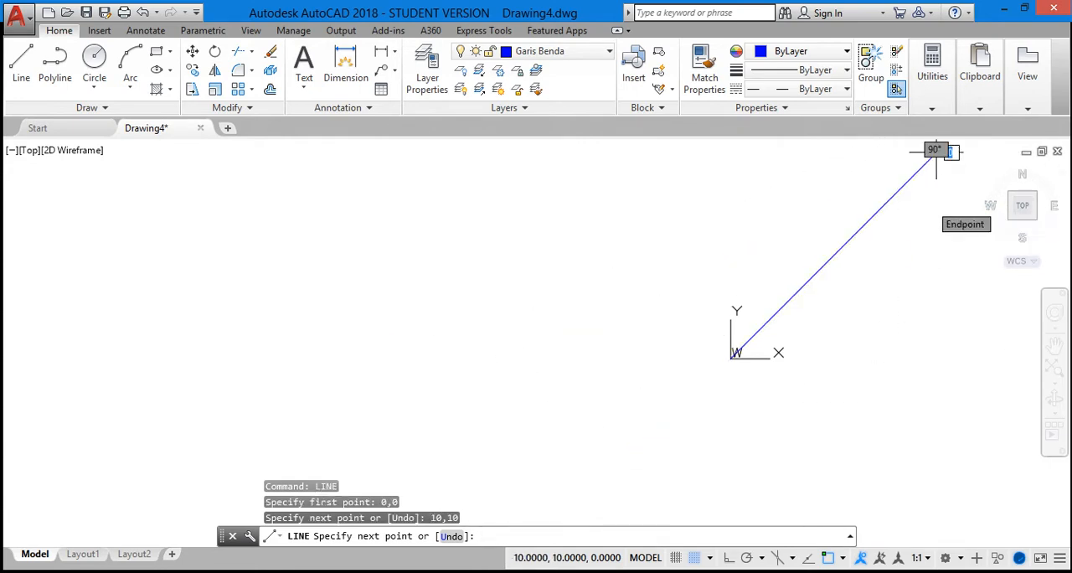
key(Escape)
scroll(932, 226, down, 1)
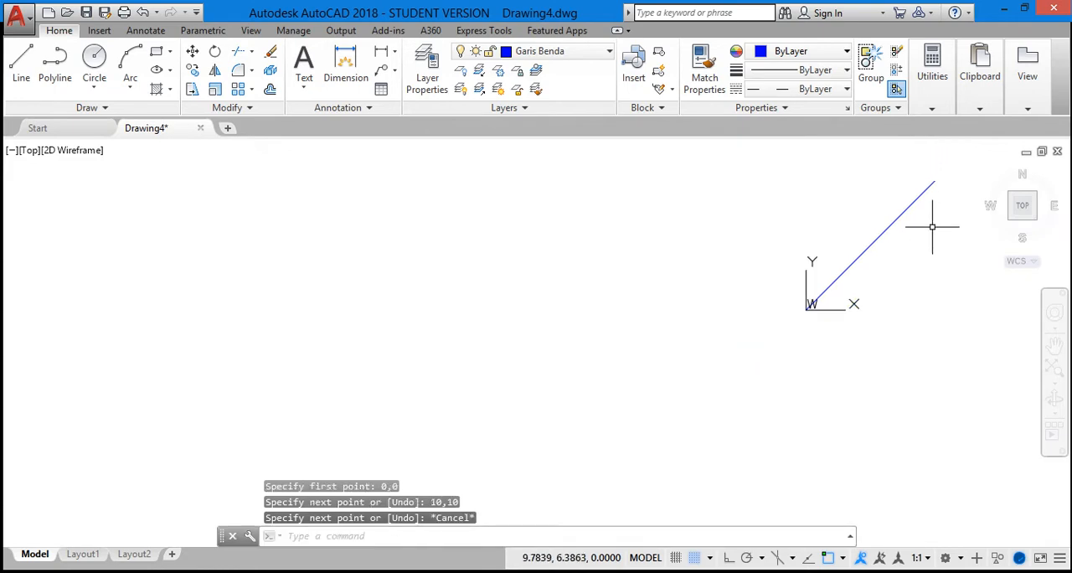
Review the command history for the coordinates entered for the line from the origin.
scroll(943, 210, up, 2)
scroll(943, 210, down, 2)
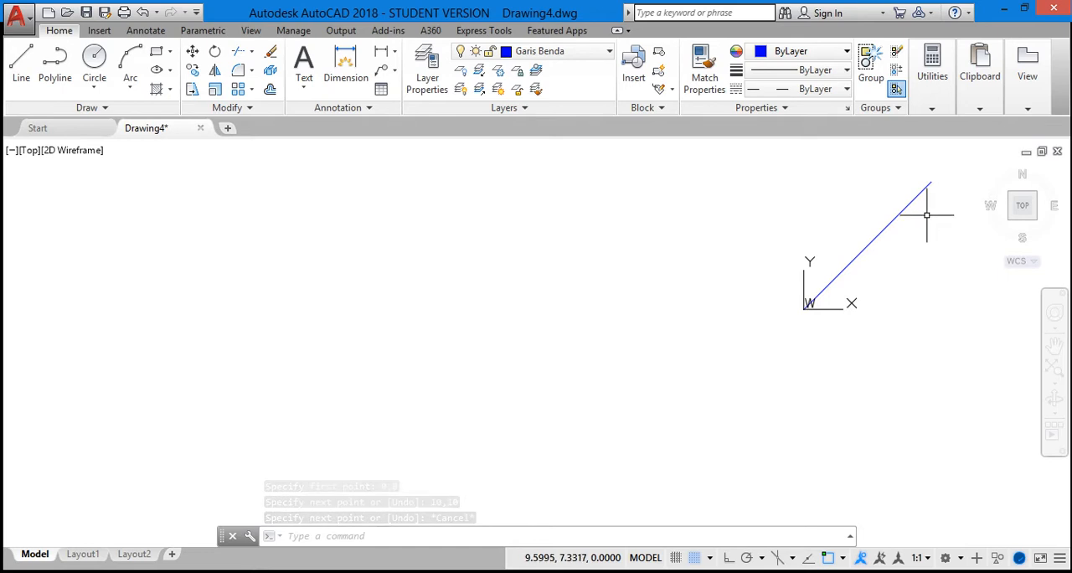
right_click(930, 214)
click(950, 347)
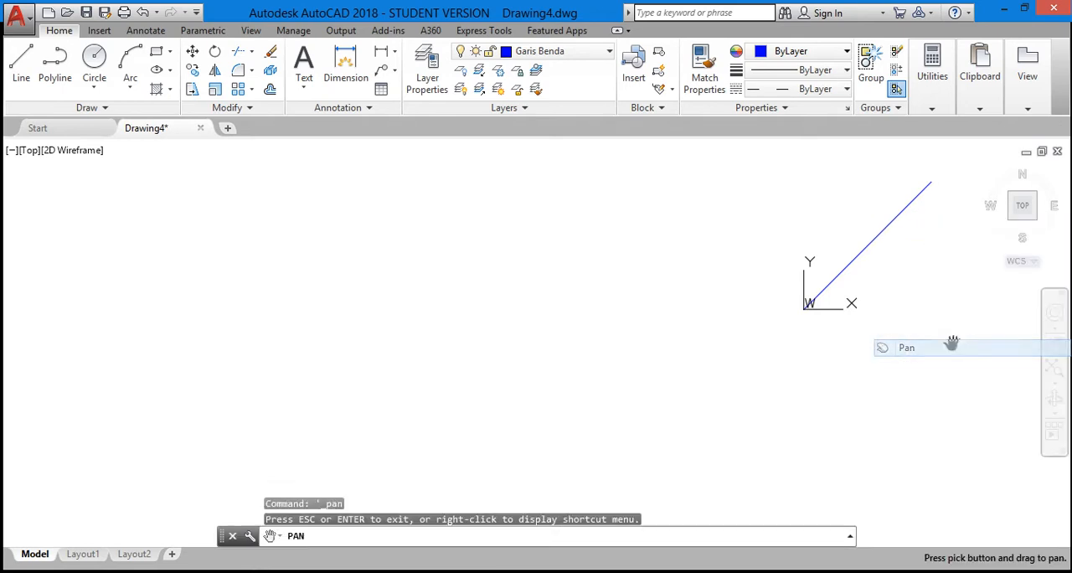
drag(873, 308, 595, 392)
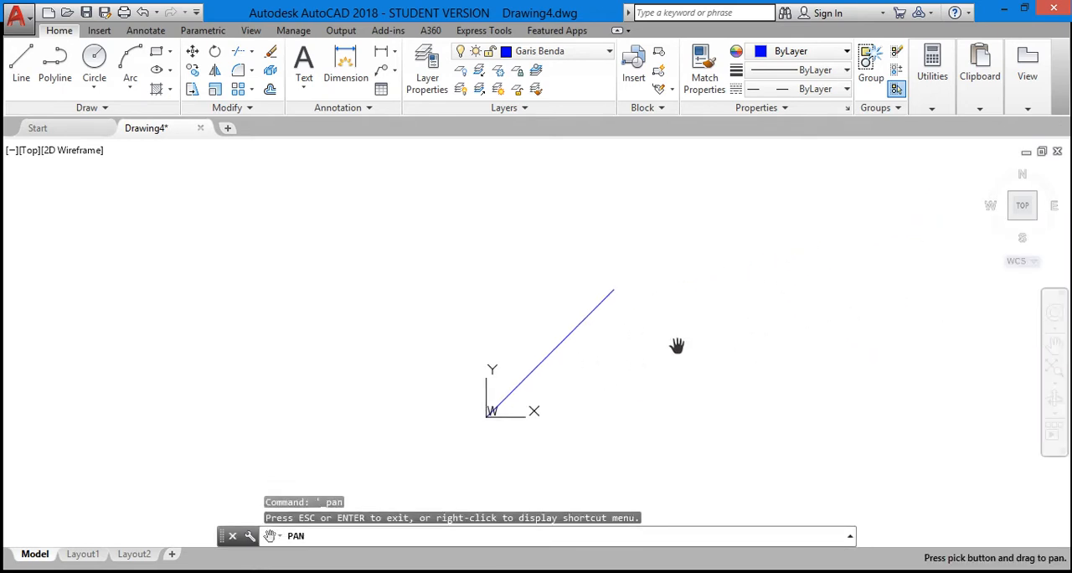
key(Escape)
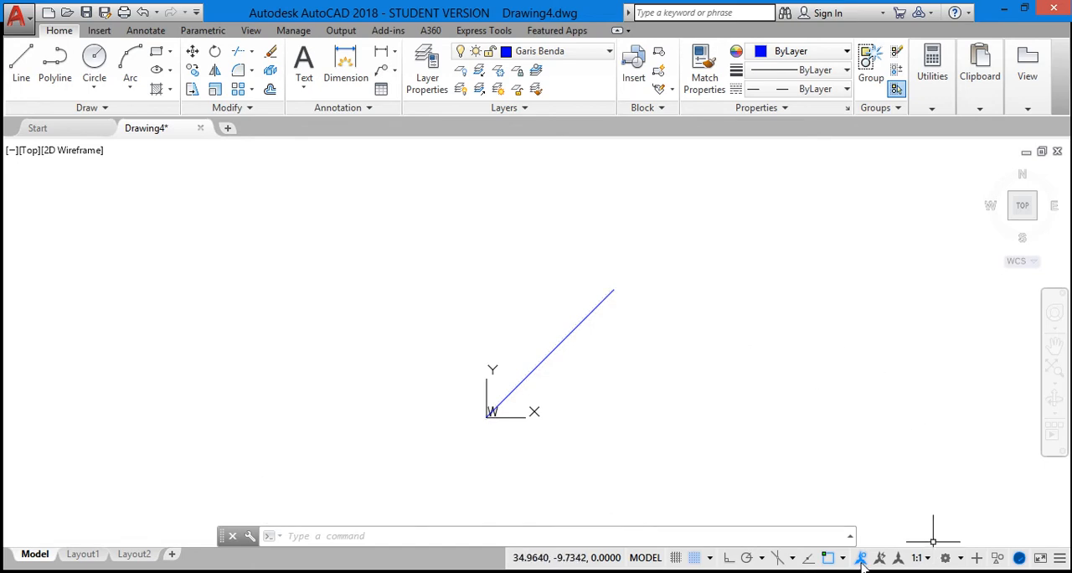
click(851, 538)
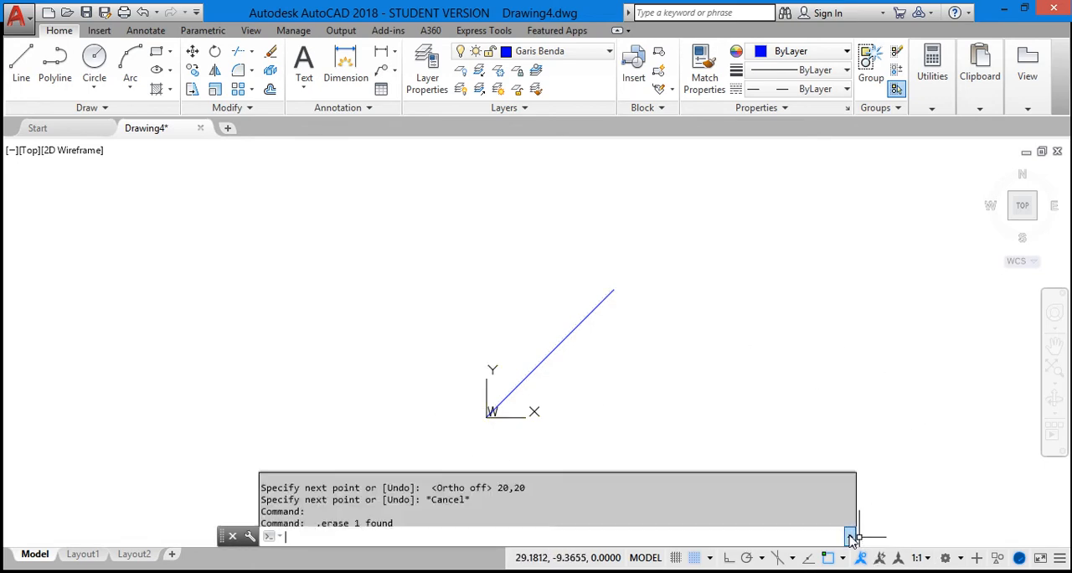
scroll(595, 360, up, 2)
scroll(588, 376, up, 2)
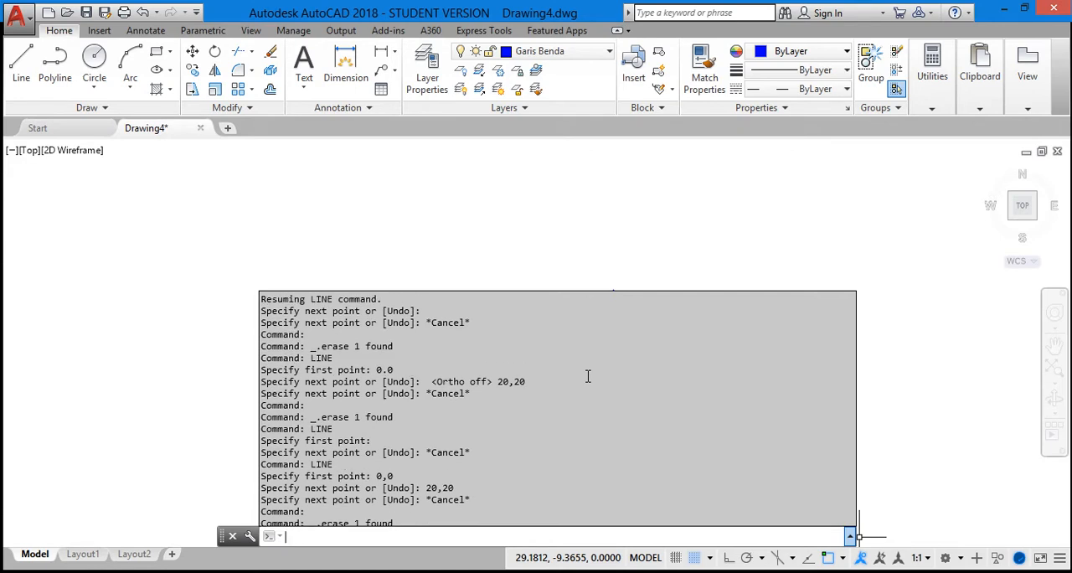
scroll(588, 376, down, 3)
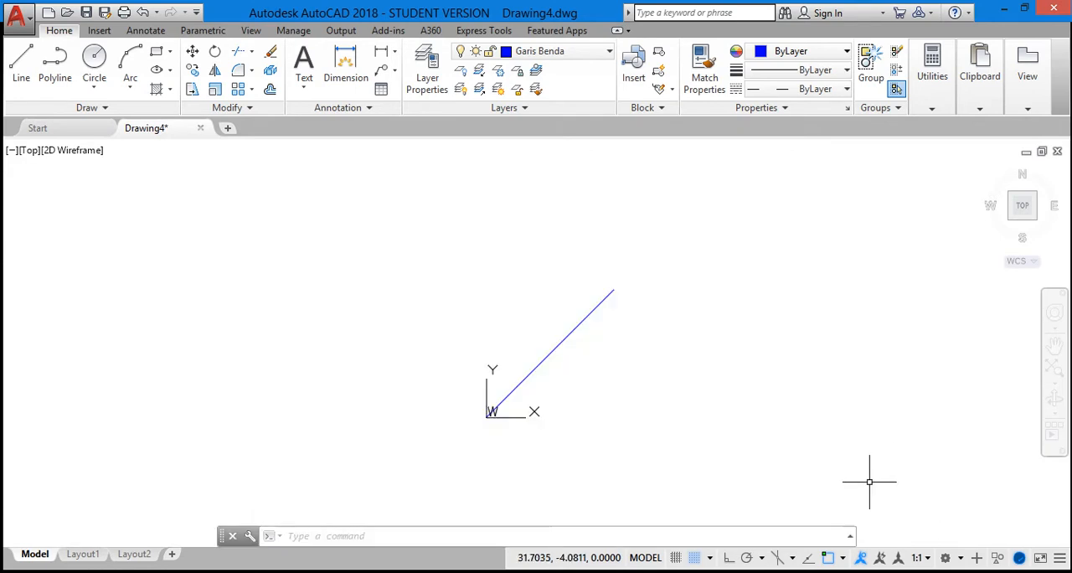
click(850, 536)
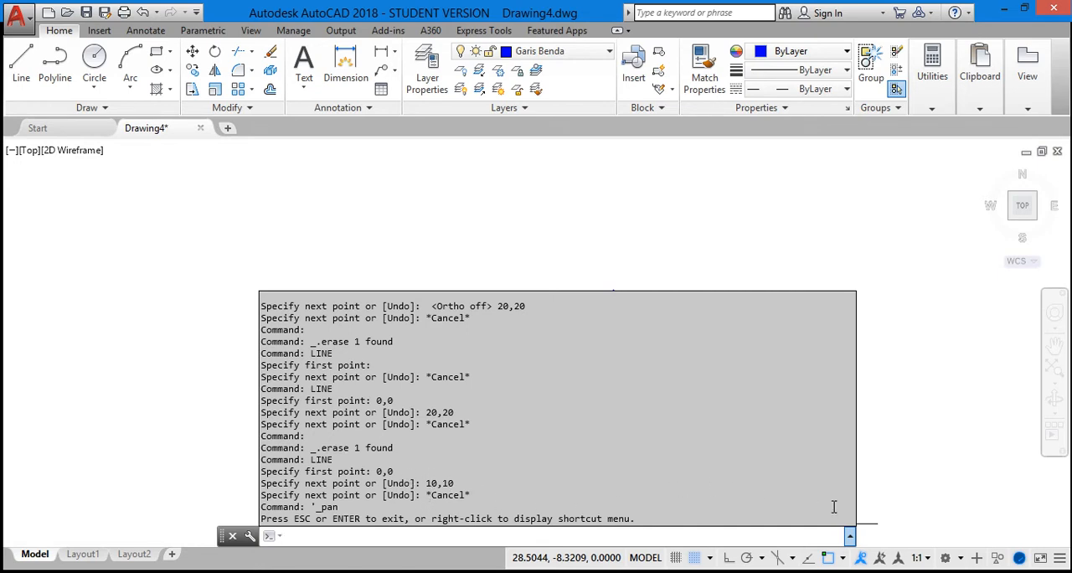
mouse_move(844, 475)
key(Escape)
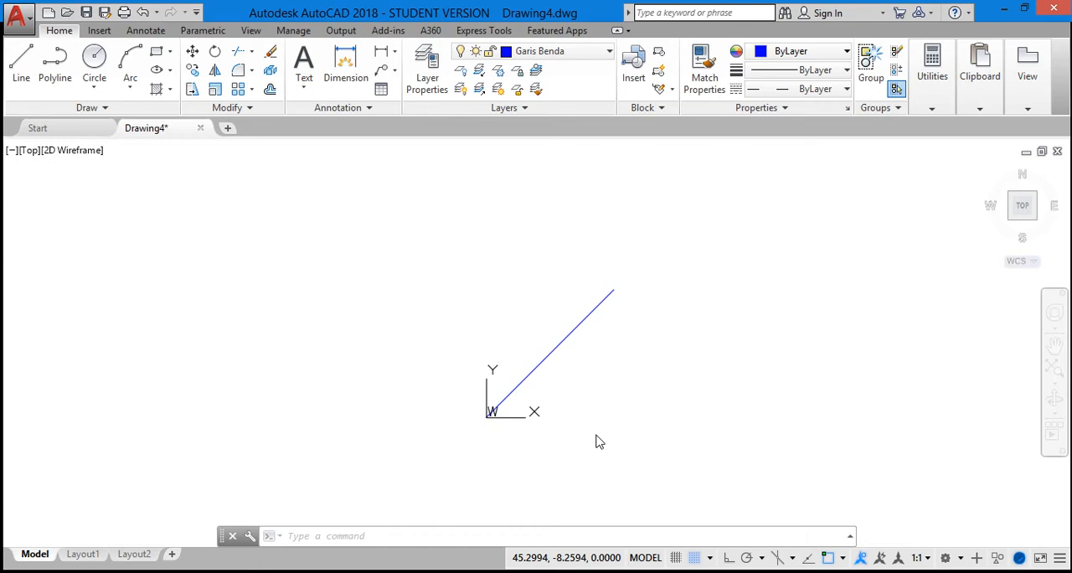
click(333, 536)
text(line)
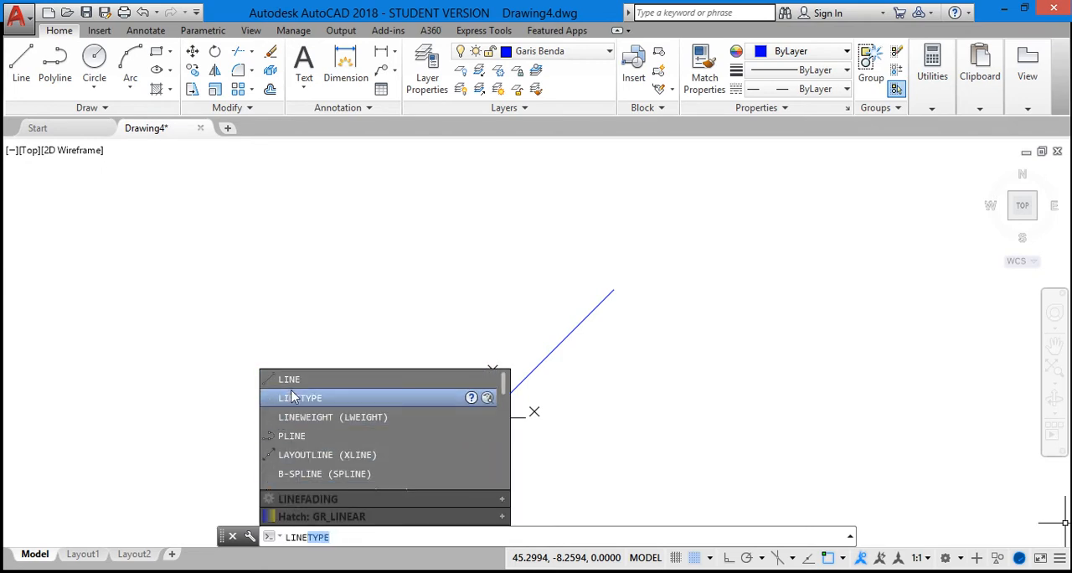
click(288, 384)
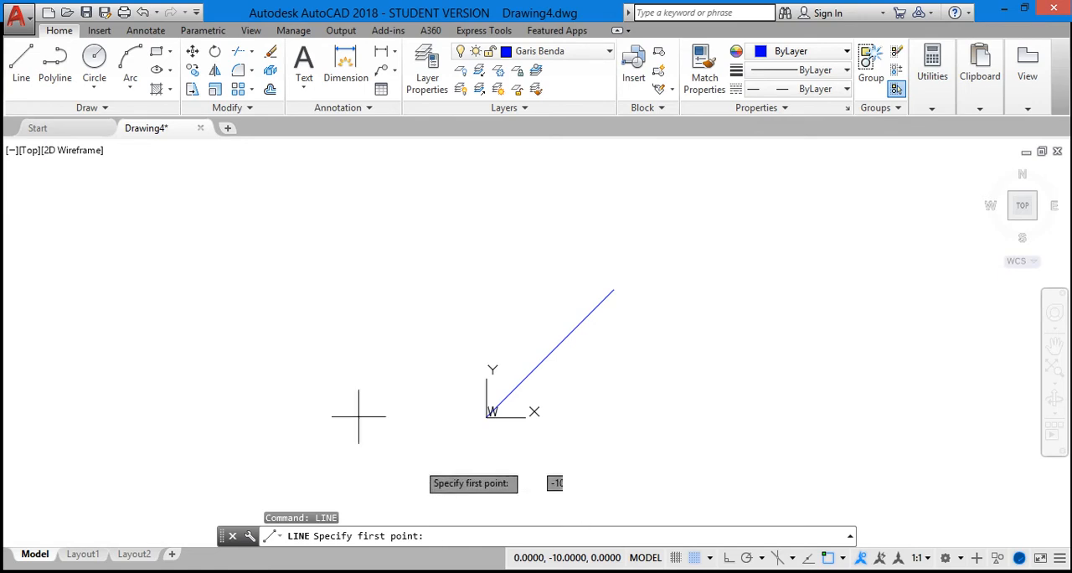
click(614, 290)
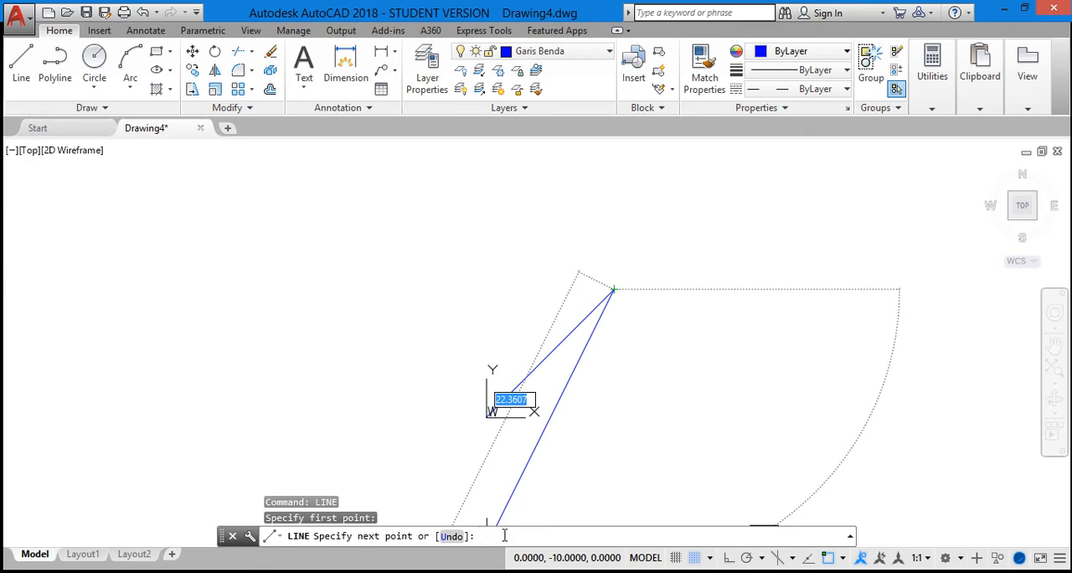
text(@20)
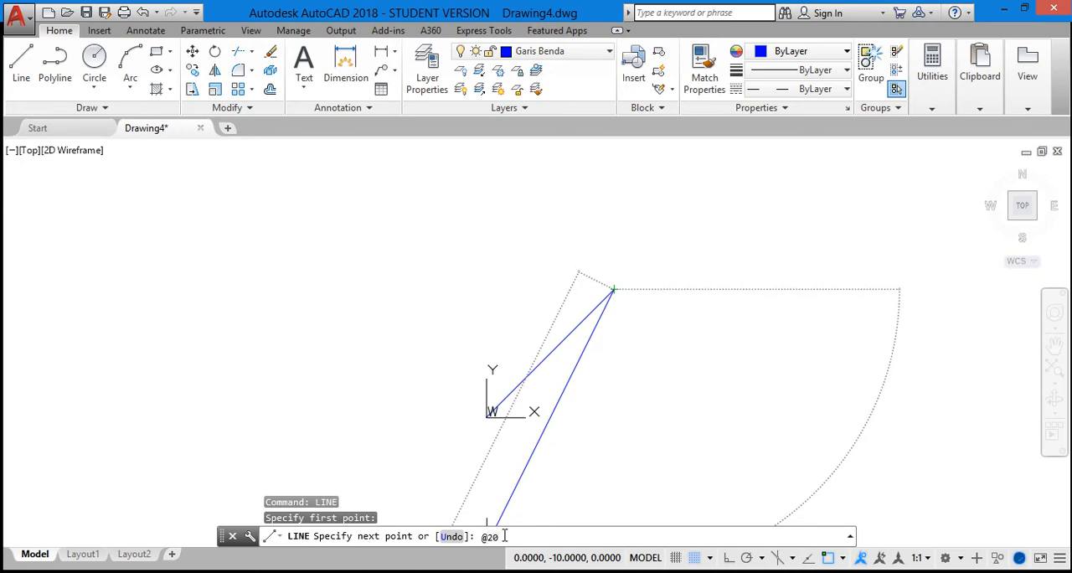
text(10)
key(Return)
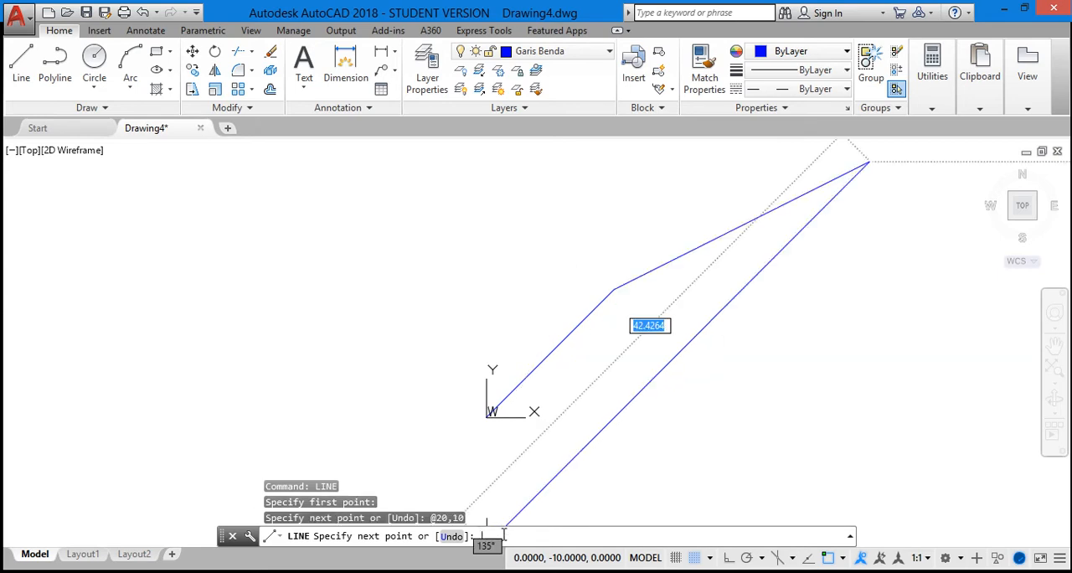
key(Escape)
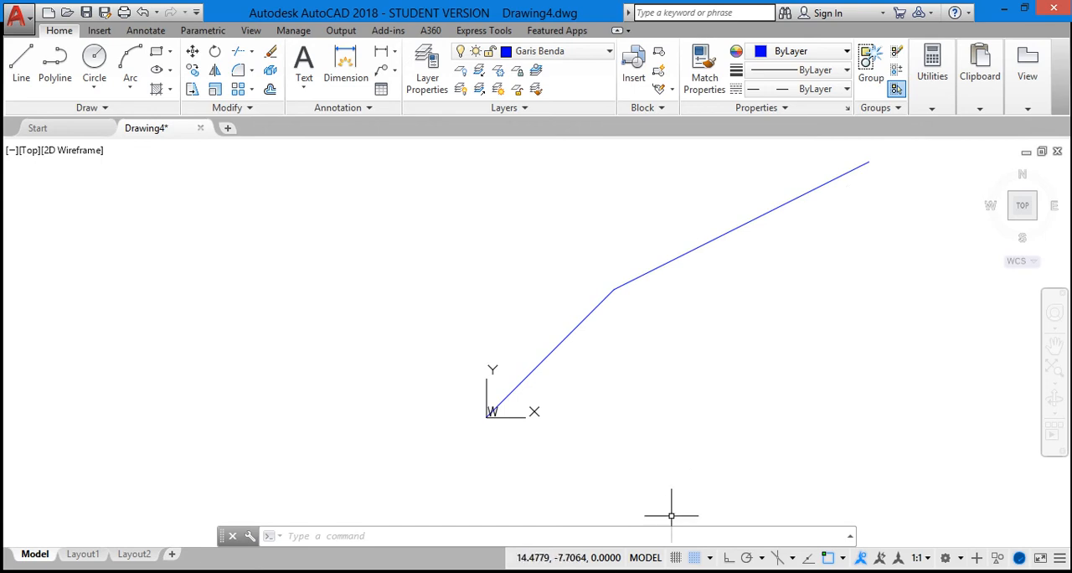
scroll(845, 387, down, 2)
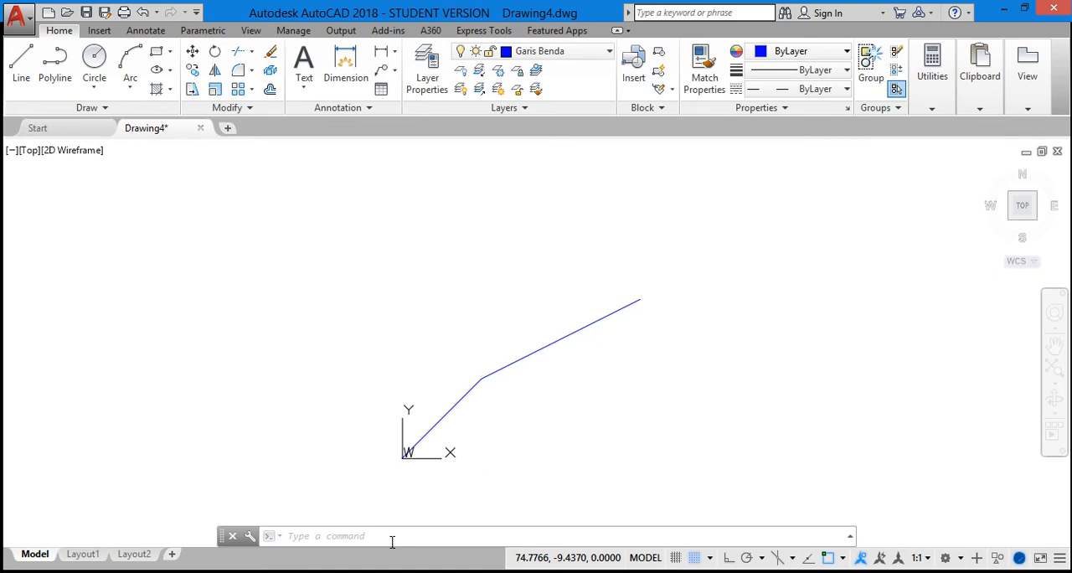
click(325, 536)
text(LINETYPE)
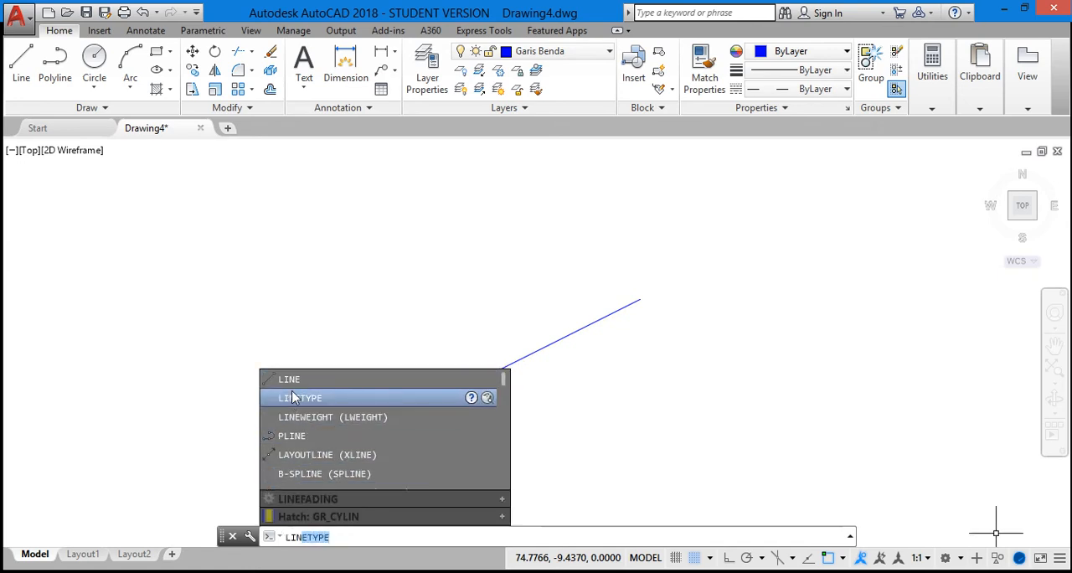
click(292, 381)
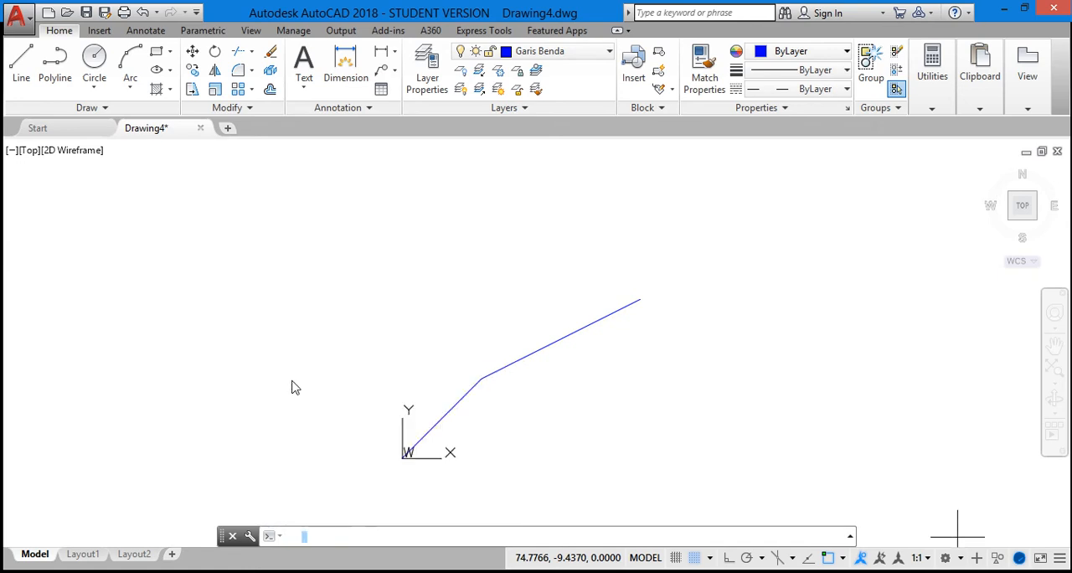
click(641, 299)
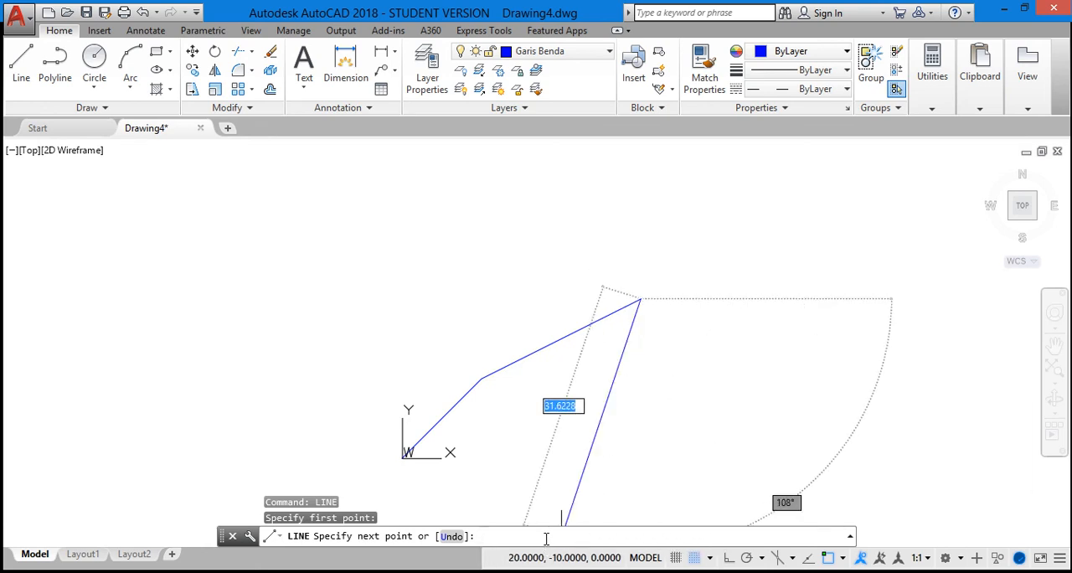
text(@)
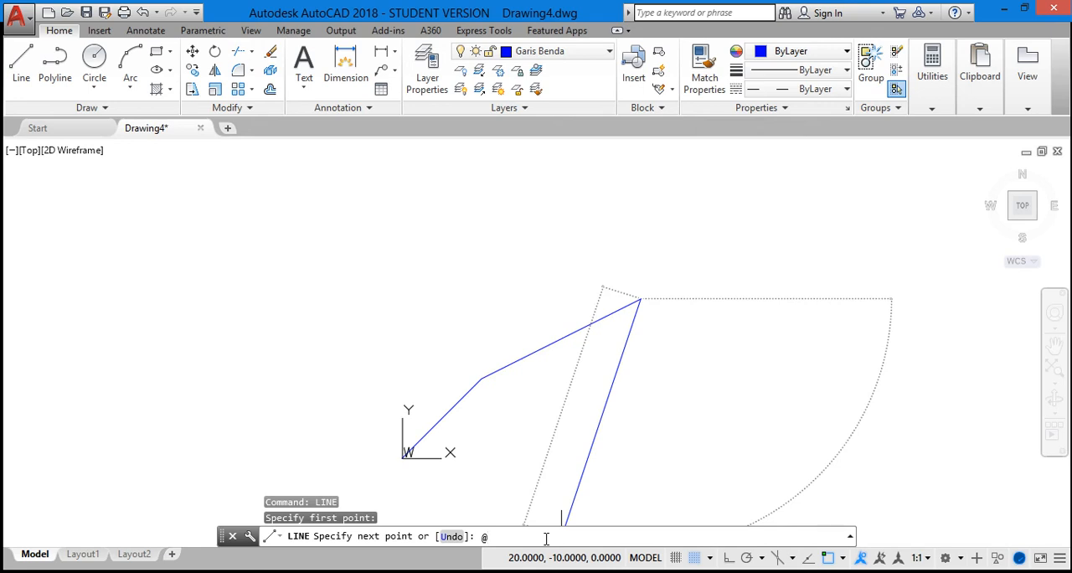
text(10<70)
drag(498, 537, 485, 537)
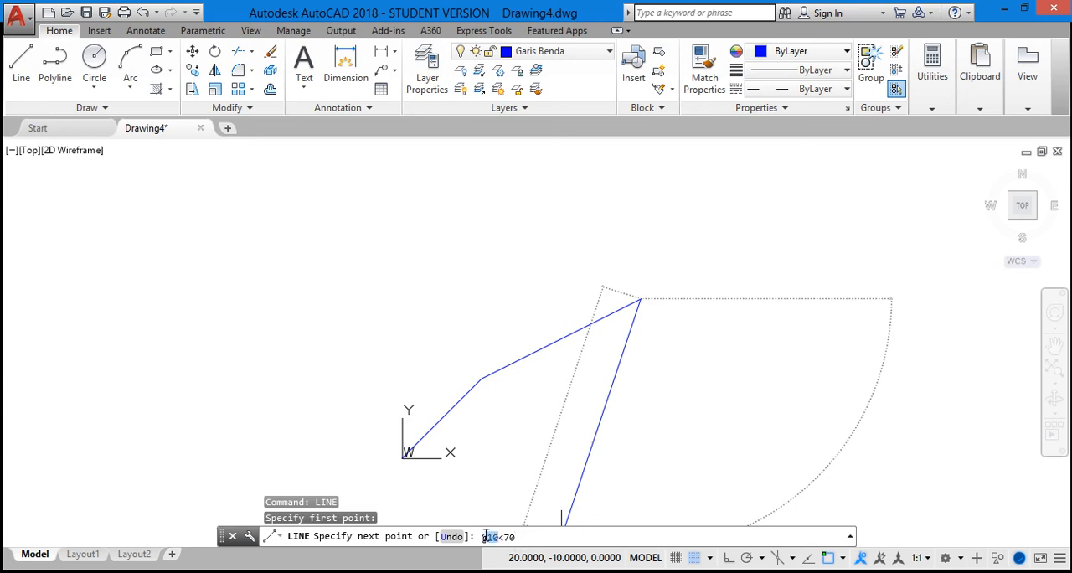
click(531, 538)
mouse_move(502, 536)
mouse_down()
mouse_move(478, 537)
mouse_move(507, 537)
mouse_up()
click(515, 540)
click(580, 537)
key(Return)
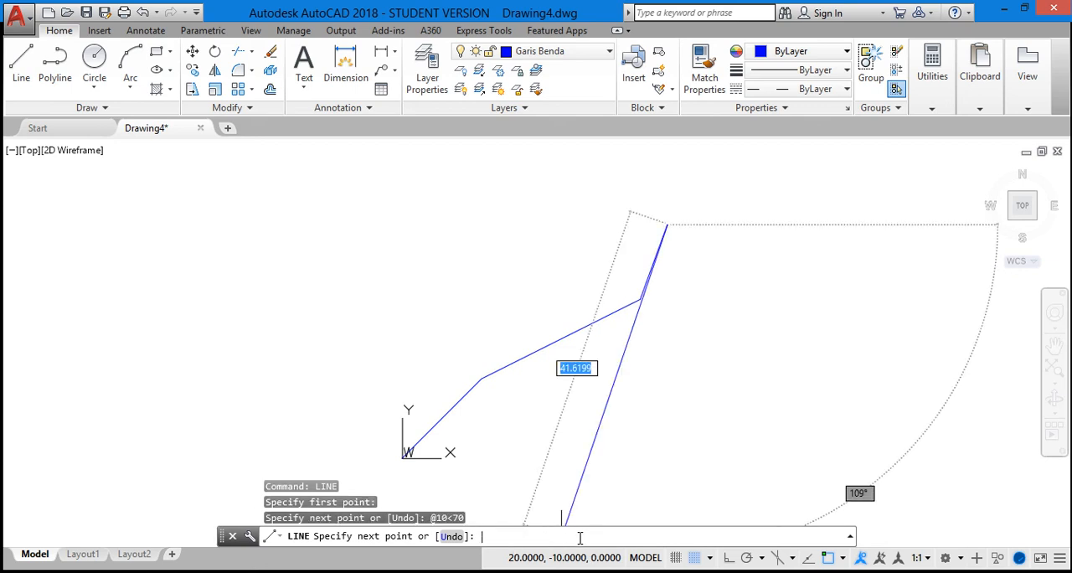
key(Escape)
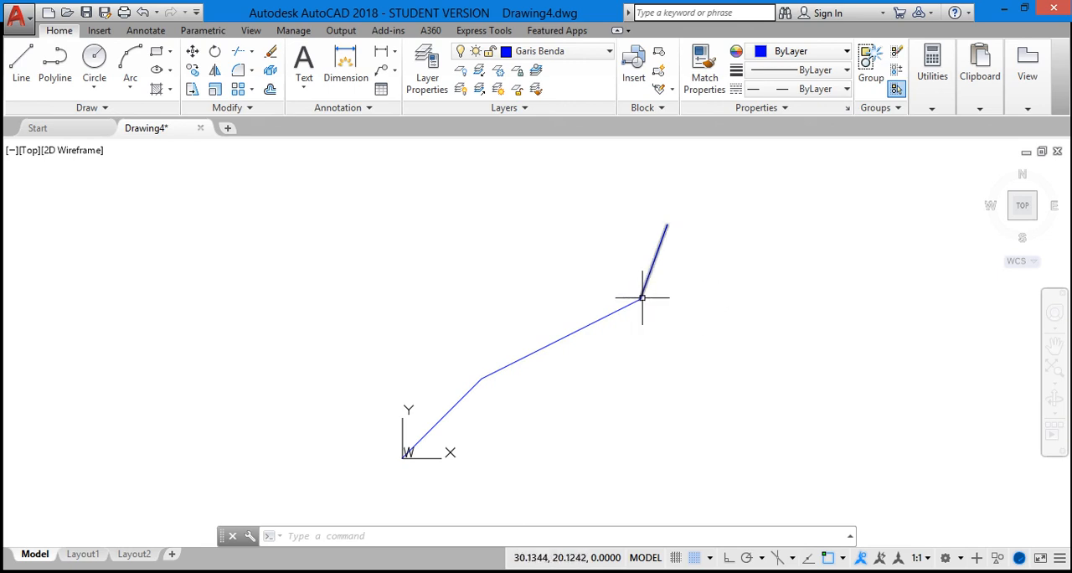
Make Garis Sumbu the current layer and draw a horizontal line 30 units long through the lower end of the third line.
click(607, 54)
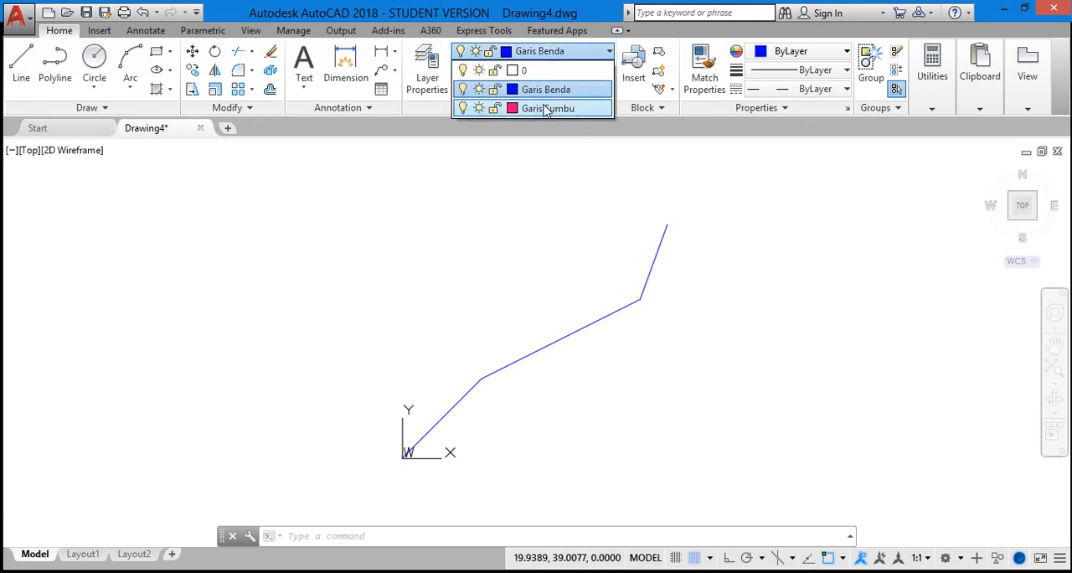
click(545, 109)
click(20, 75)
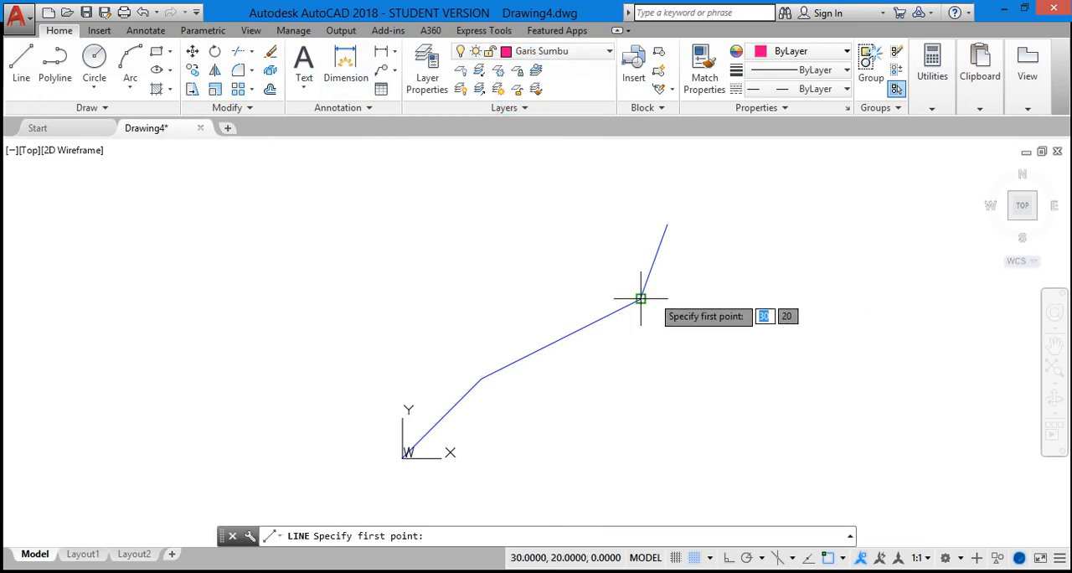
click(561, 298)
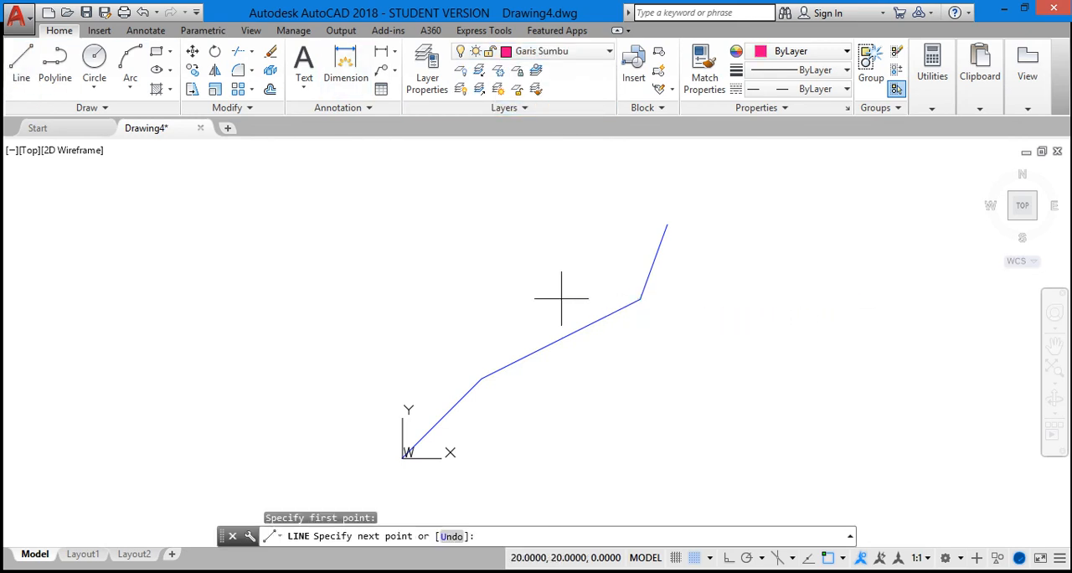
click(799, 298)
key(Escape)
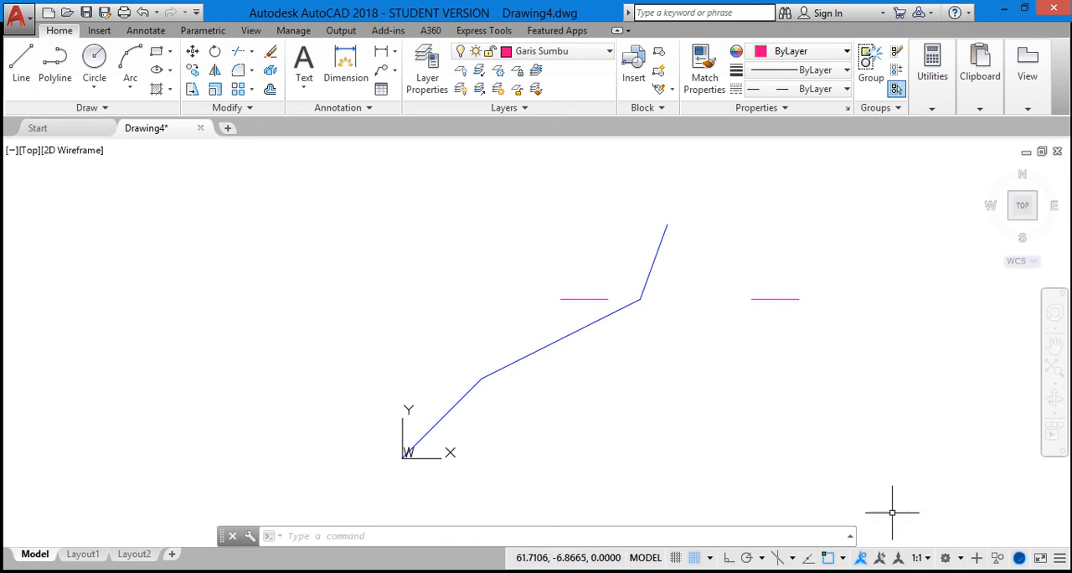
click(850, 536)
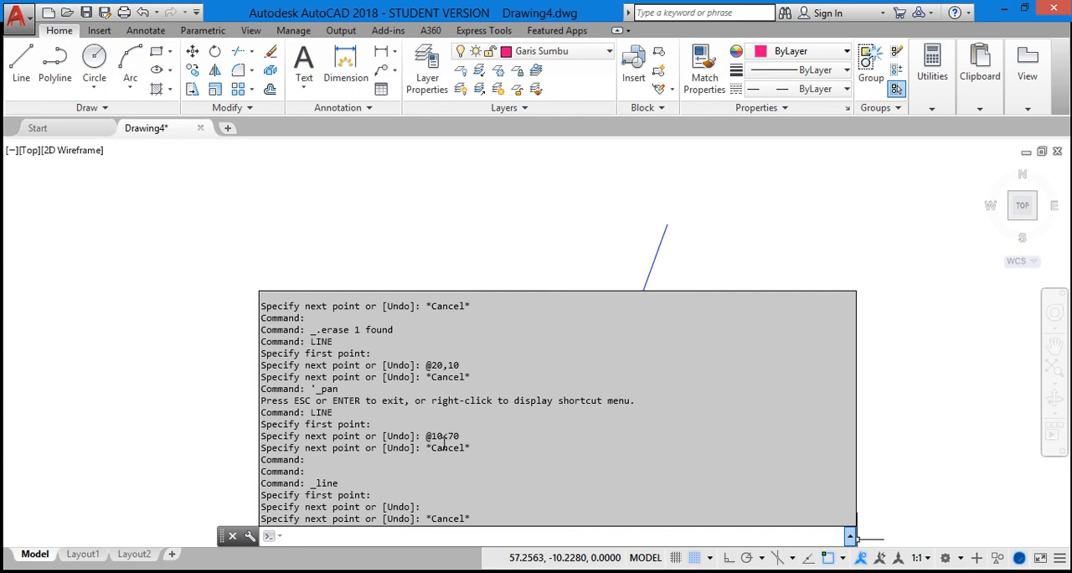
mouse_move(432, 437)
mouse_down()
mouse_move(459, 436)
mouse_move(450, 436)
mouse_up()
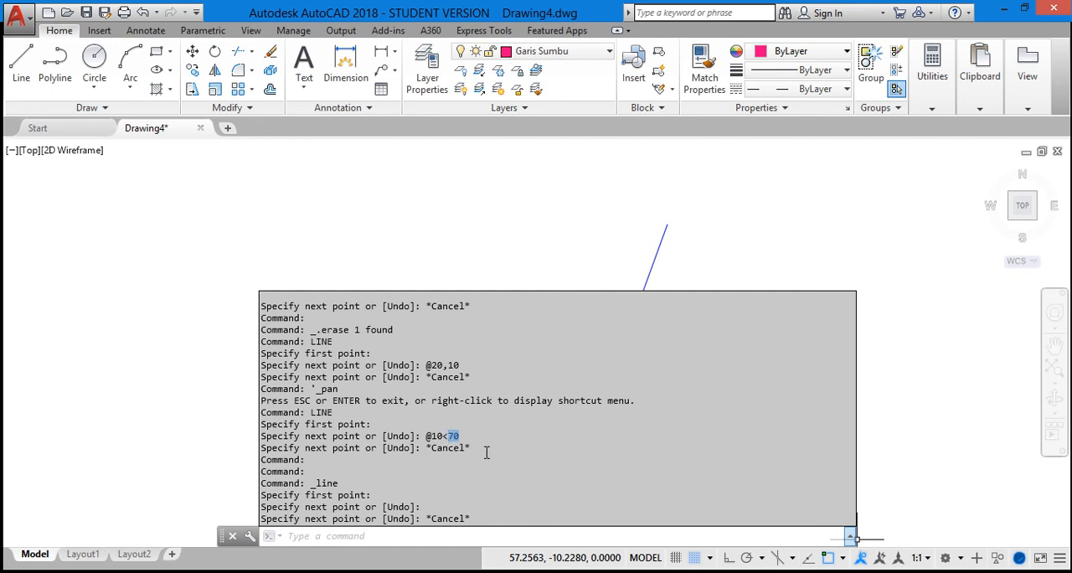
click(894, 453)
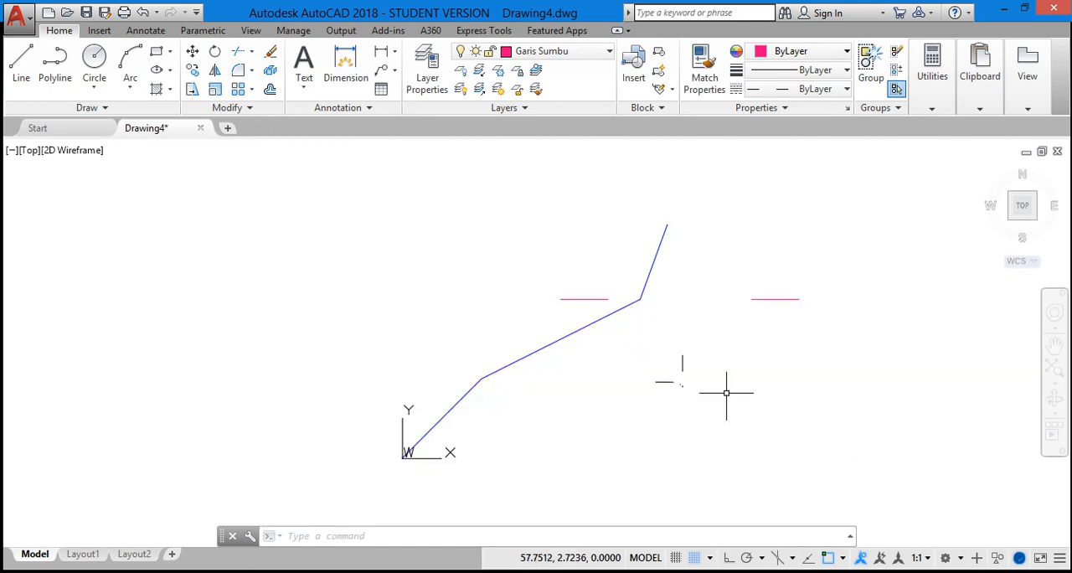